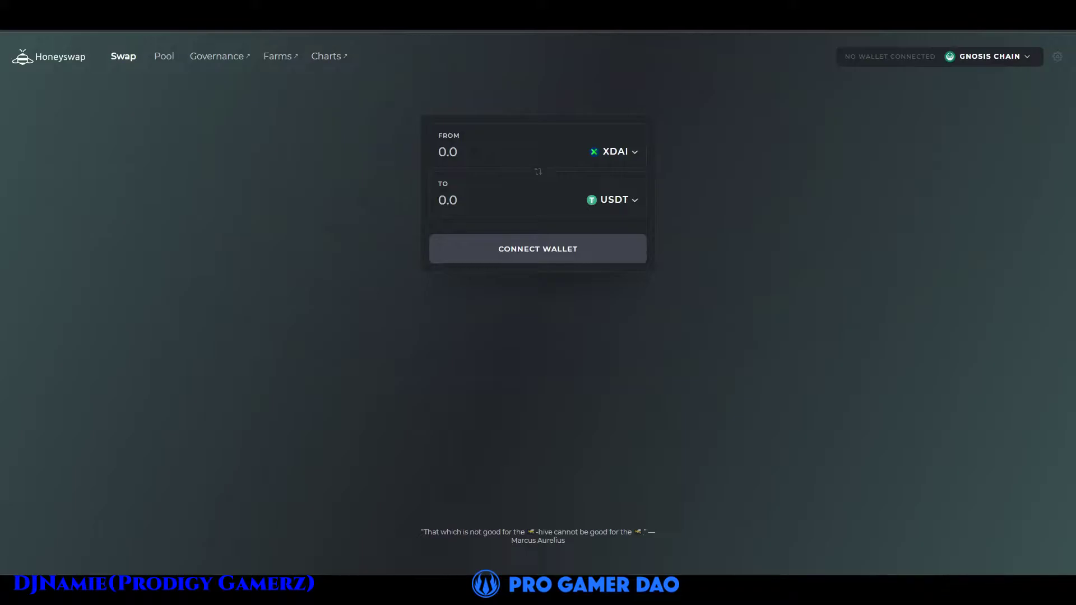
# Connect the MetaMask wallet to Honeyswap and approve the account connection in the MetaMask popup.
pyautogui.click(555, 261)
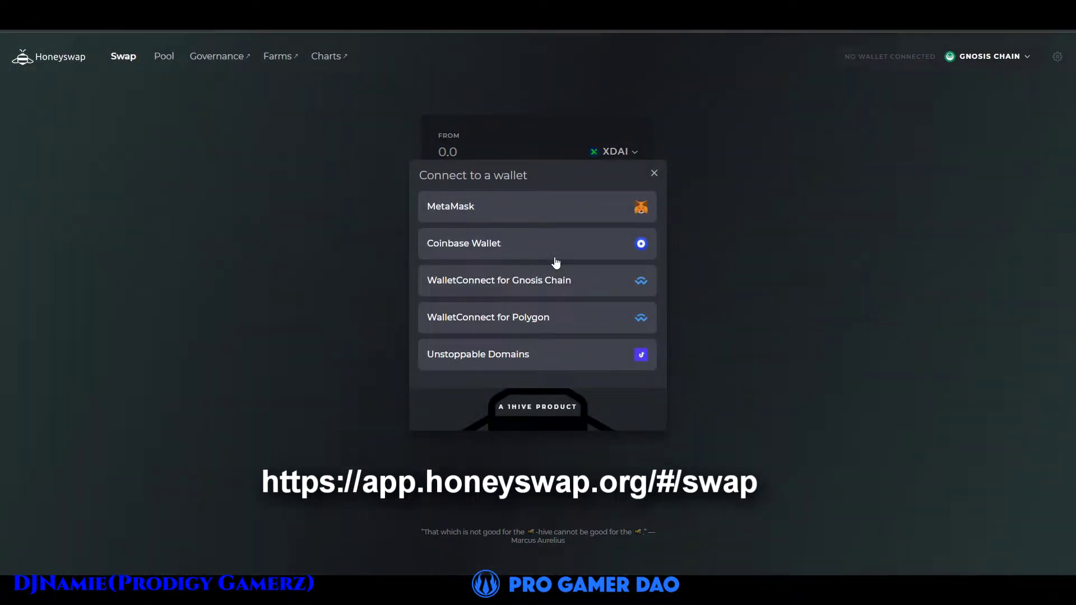
pyautogui.click(559, 212)
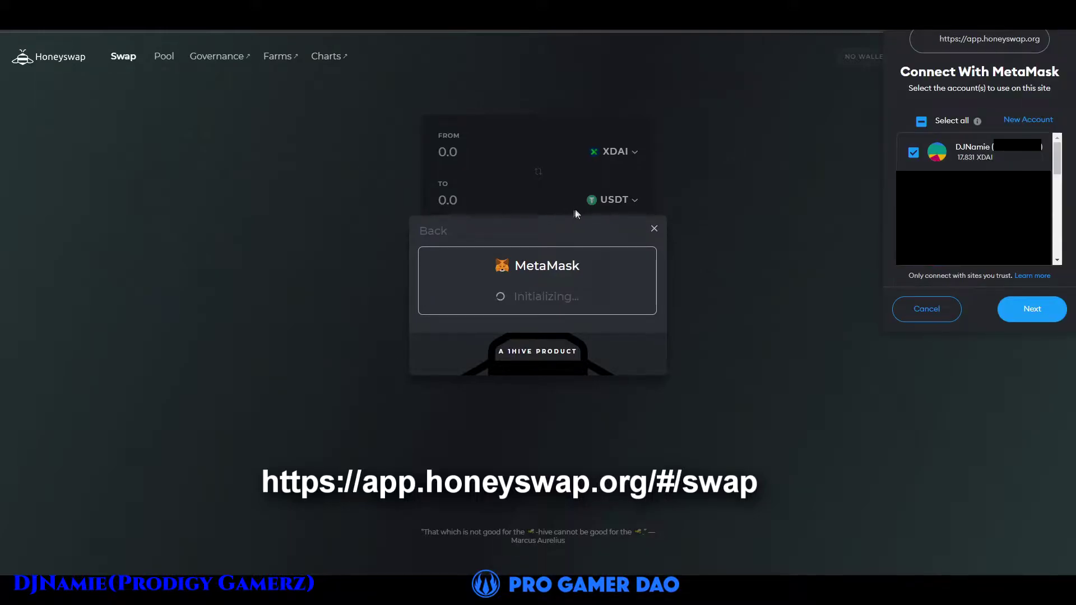
pyautogui.click(1033, 311)
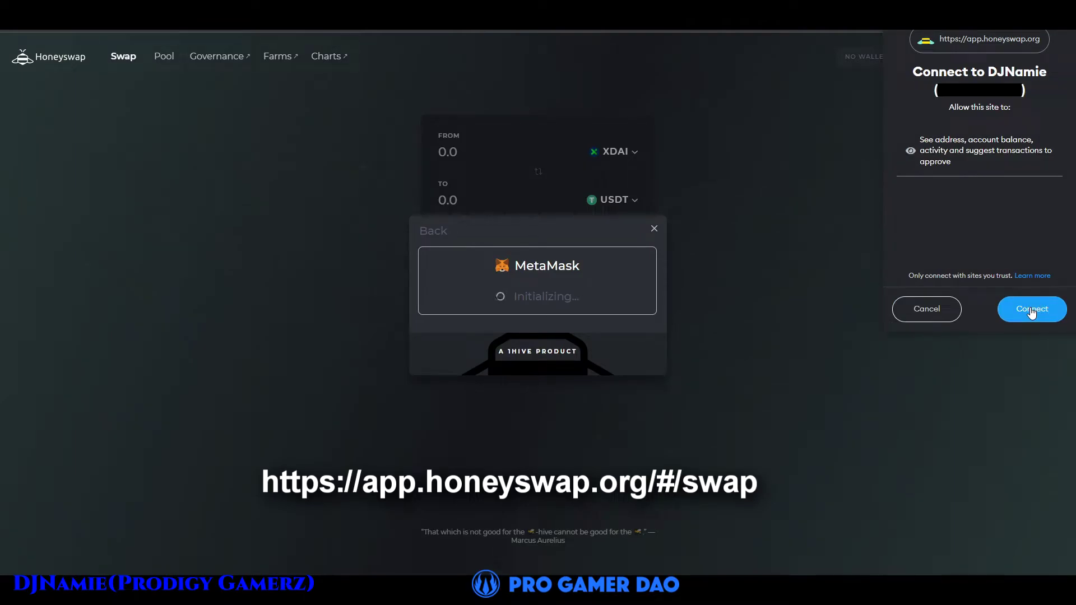
pyautogui.click(1031, 310)
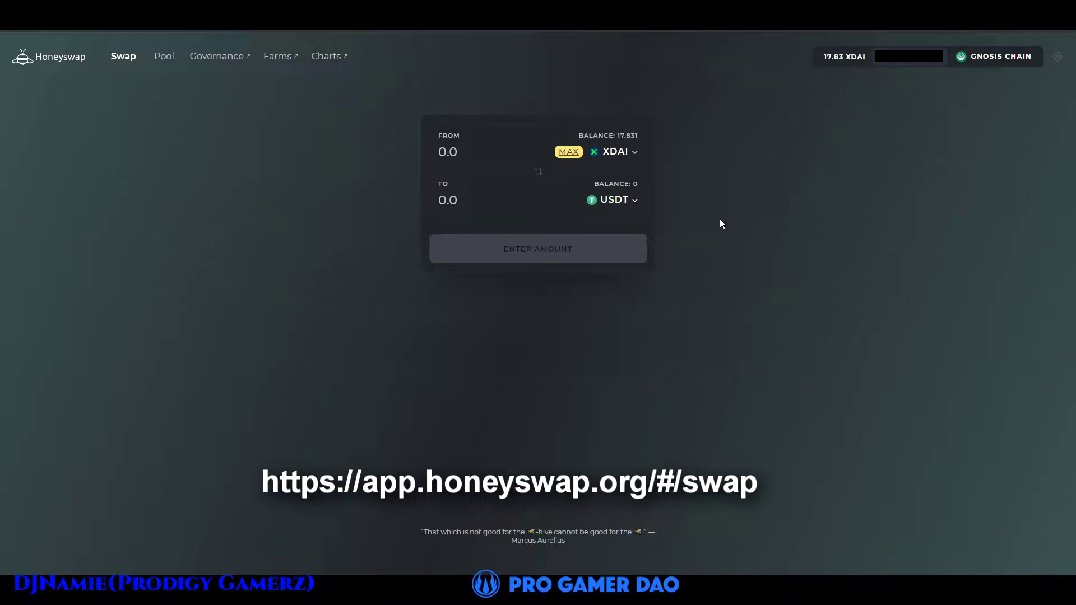
pyautogui.click(568, 152)
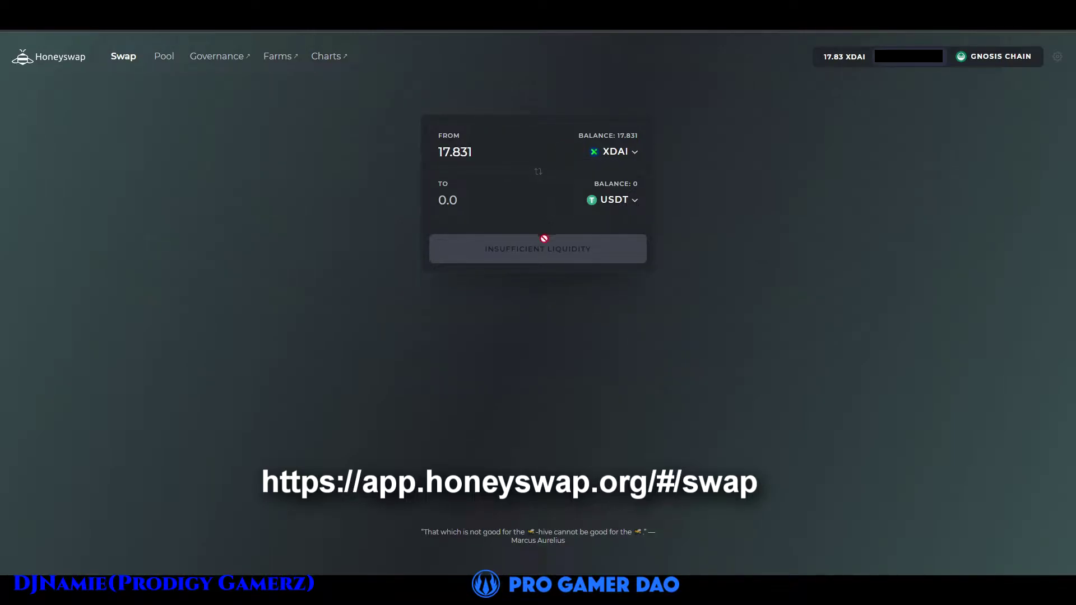
# Attempt swapping all 17.831 XDAI to USDT, then reject the underfunded transaction and dismiss the error.
pyautogui.click(548, 259)
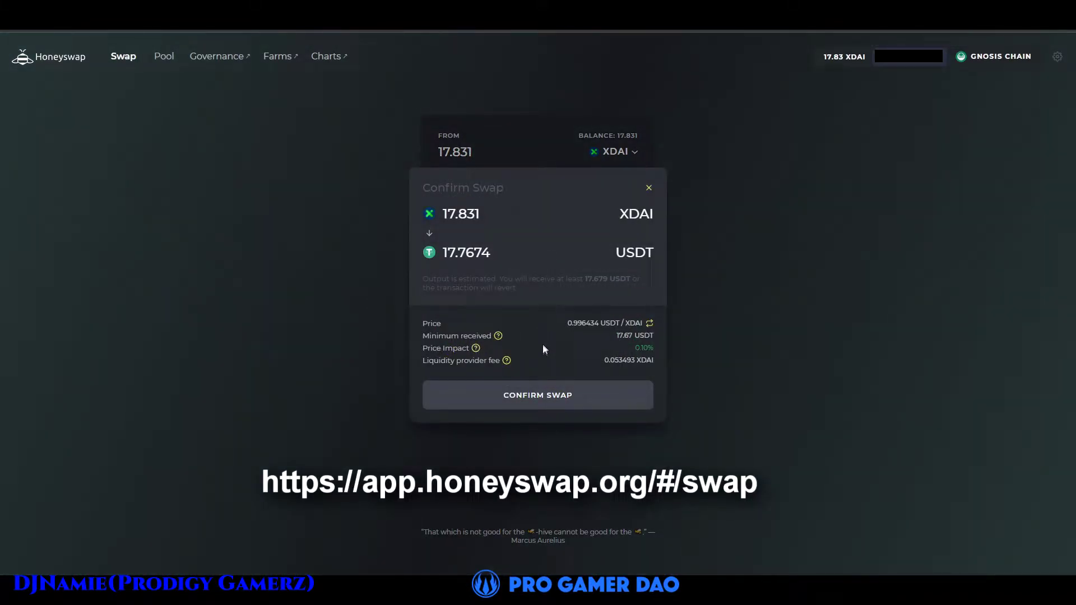
pyautogui.click(535, 396)
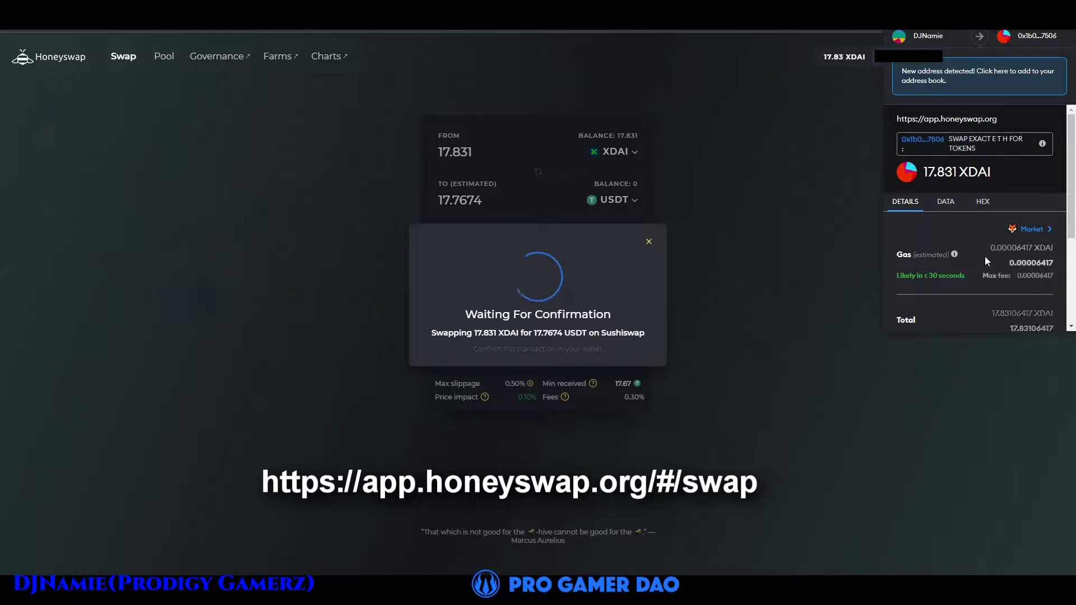
pyautogui.scroll(-1, 982, 253)
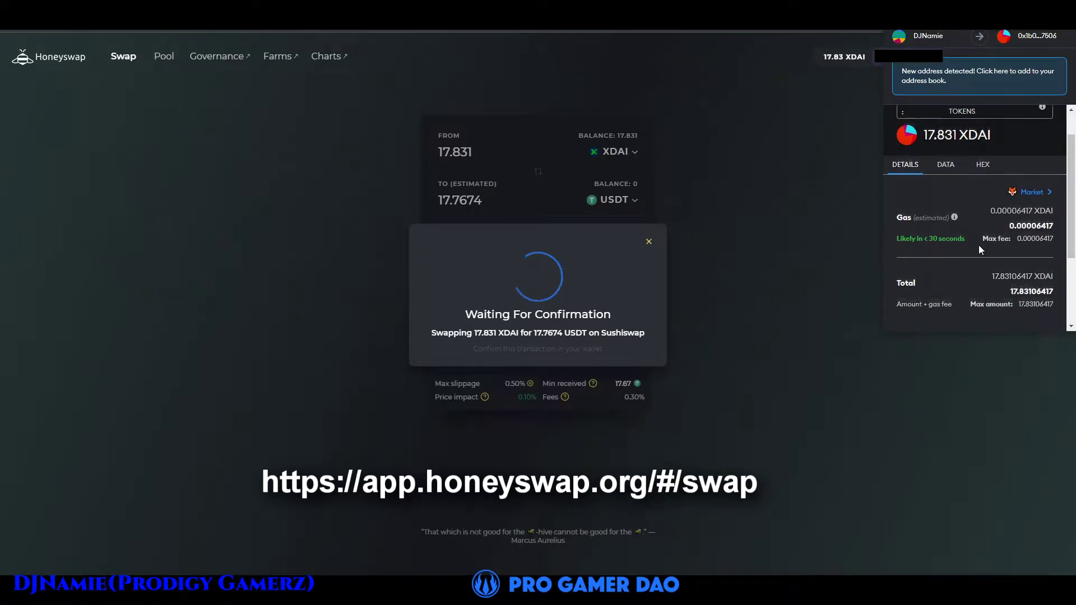
pyautogui.scroll(-3, 981, 250)
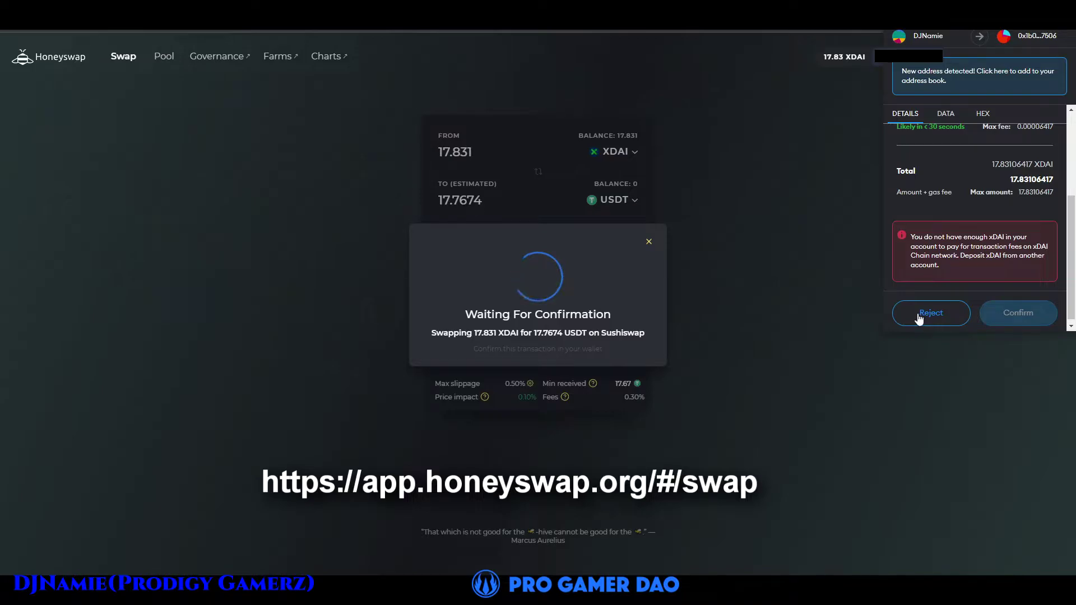
pyautogui.click(919, 317)
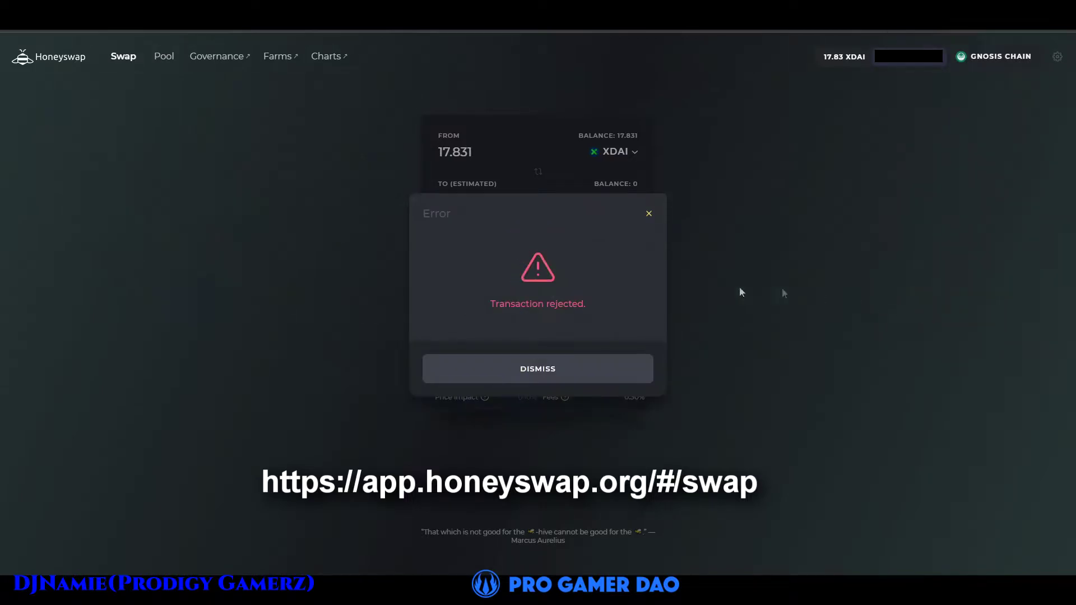
pyautogui.click(579, 368)
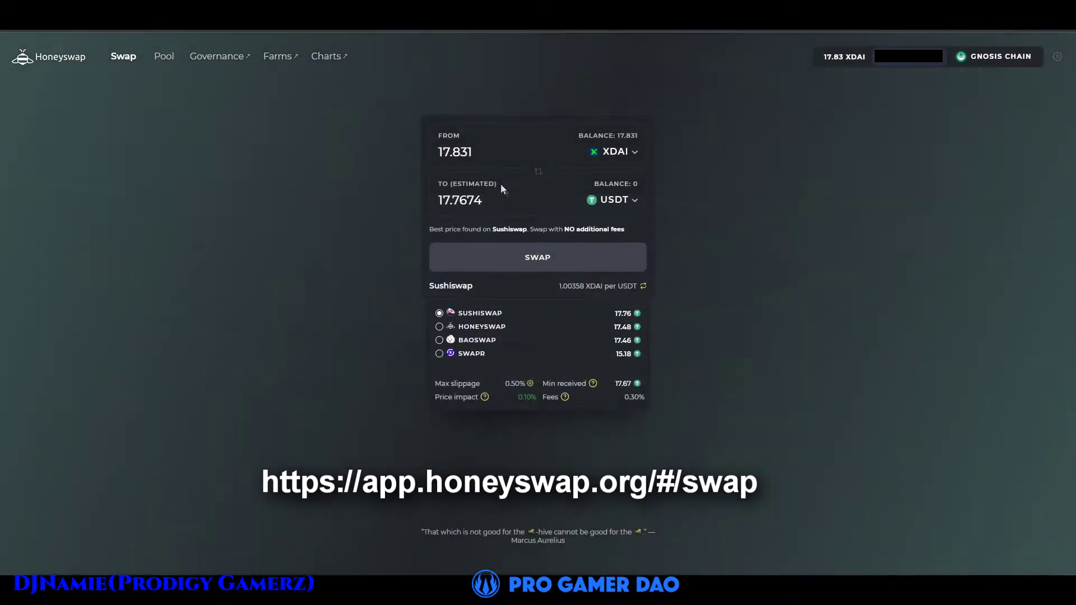
# Trim the amount to 17.83 XDAI and swap it for about 17.7664 USDT on Sushiswap.
pyautogui.click(481, 155)
pyautogui.press('BackSpace')
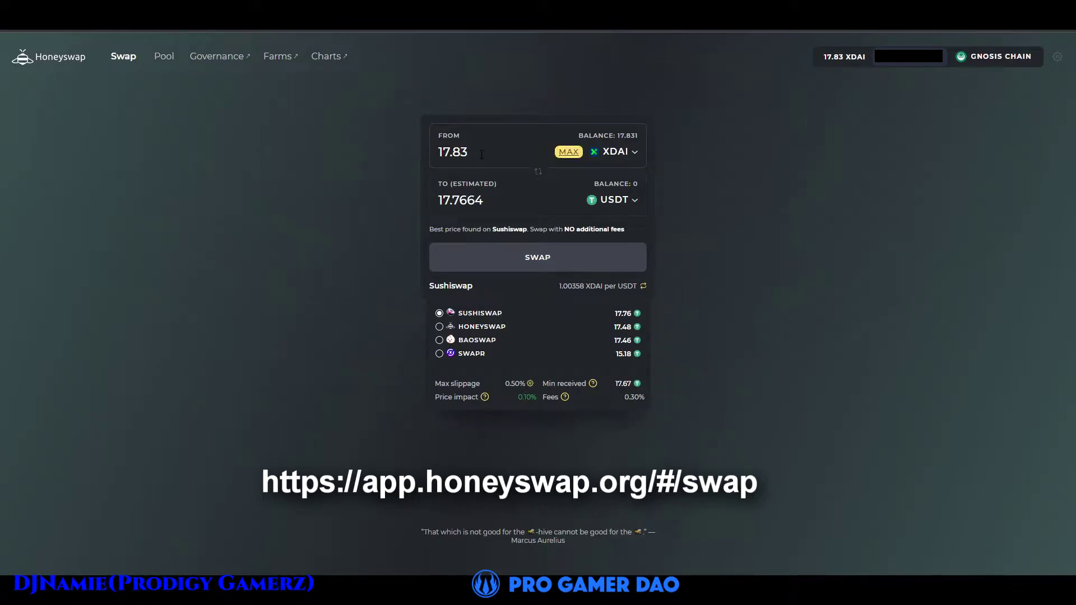
pyautogui.click(534, 245)
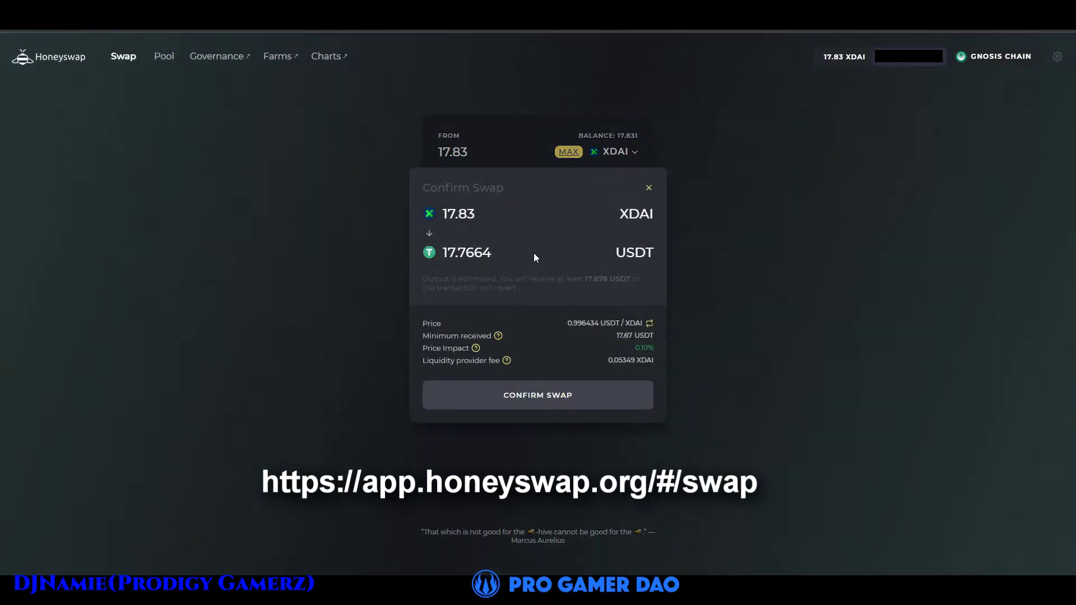
pyautogui.click(553, 395)
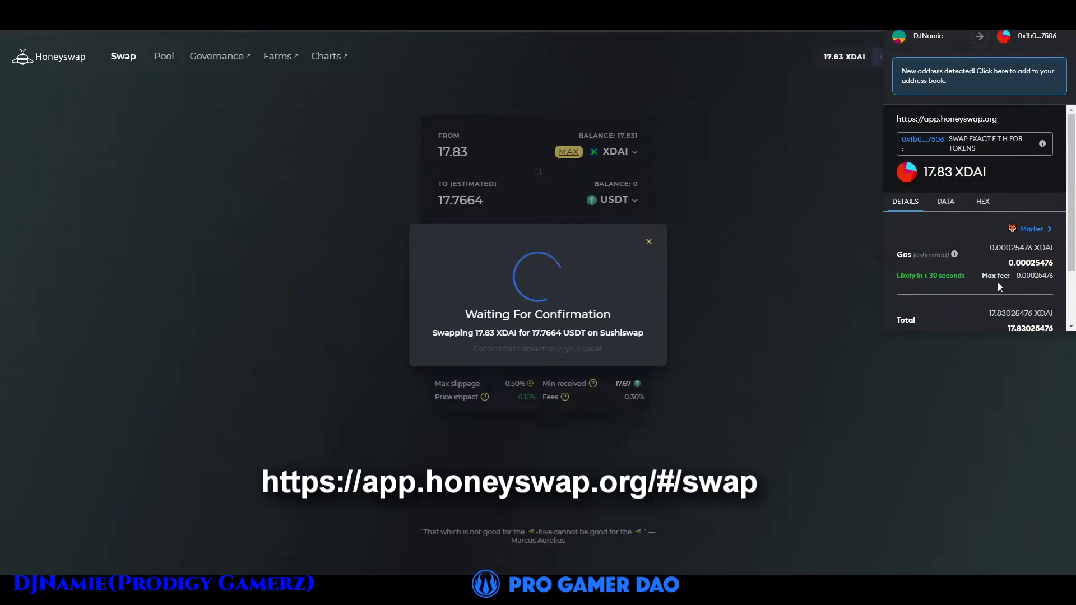
pyautogui.scroll(-2, 999, 285)
pyautogui.click(1017, 306)
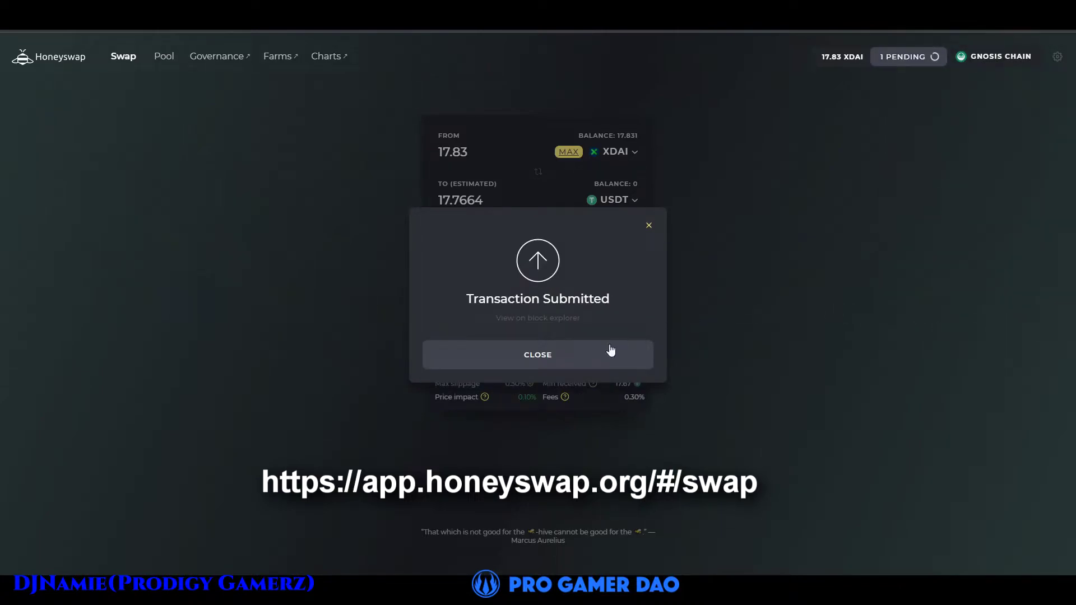
pyautogui.click(554, 359)
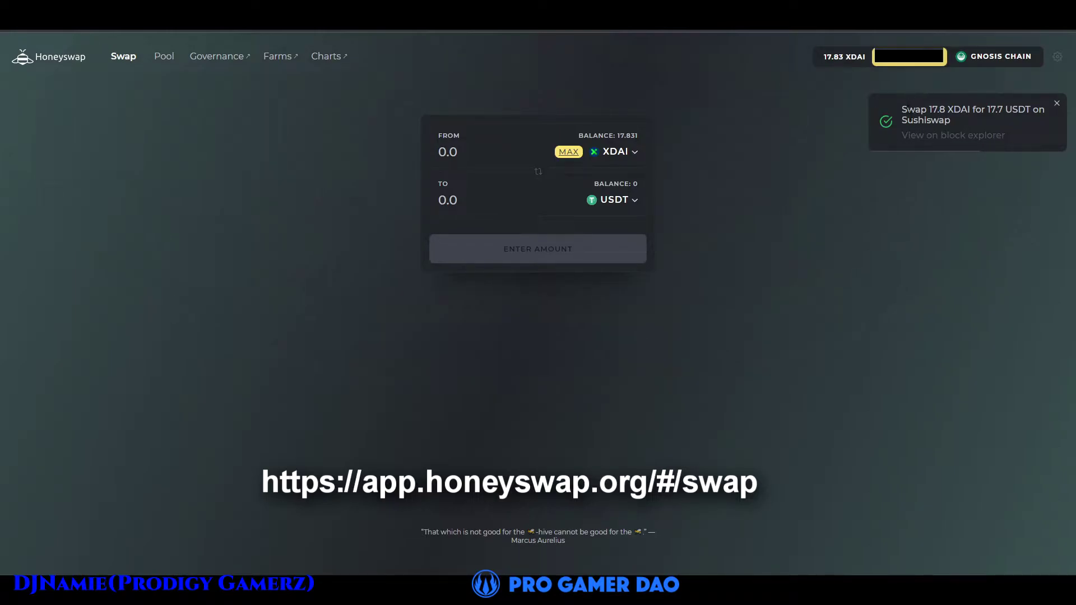
# Check MetaMask's assets to confirm the wallet now holds 17.7664 USDT.
pyautogui.click(802, 245)
pyautogui.scroll(-1, 791, 280)
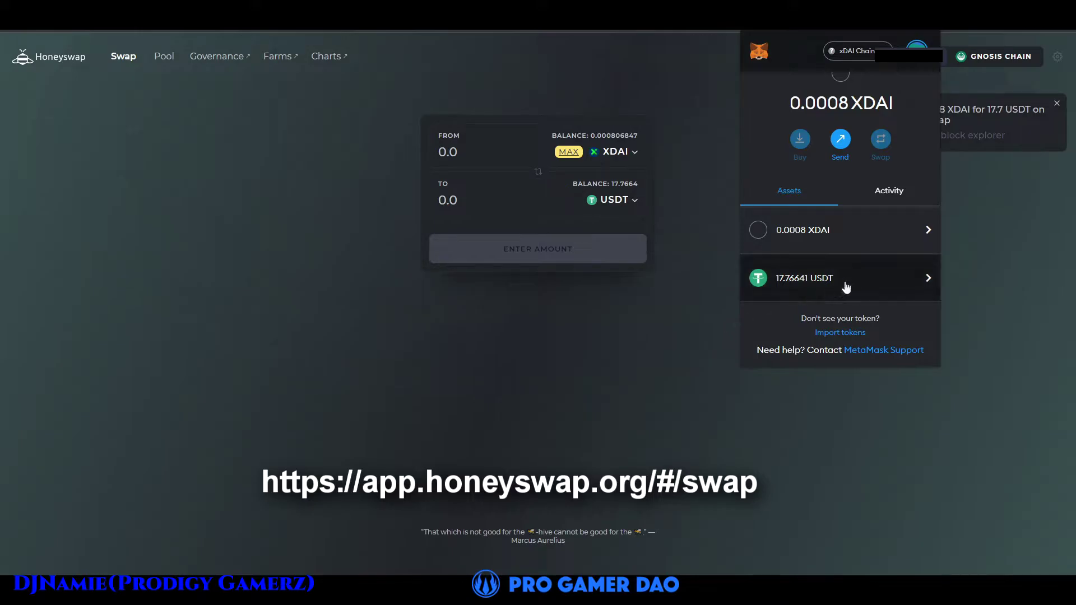
pyautogui.click(699, 329)
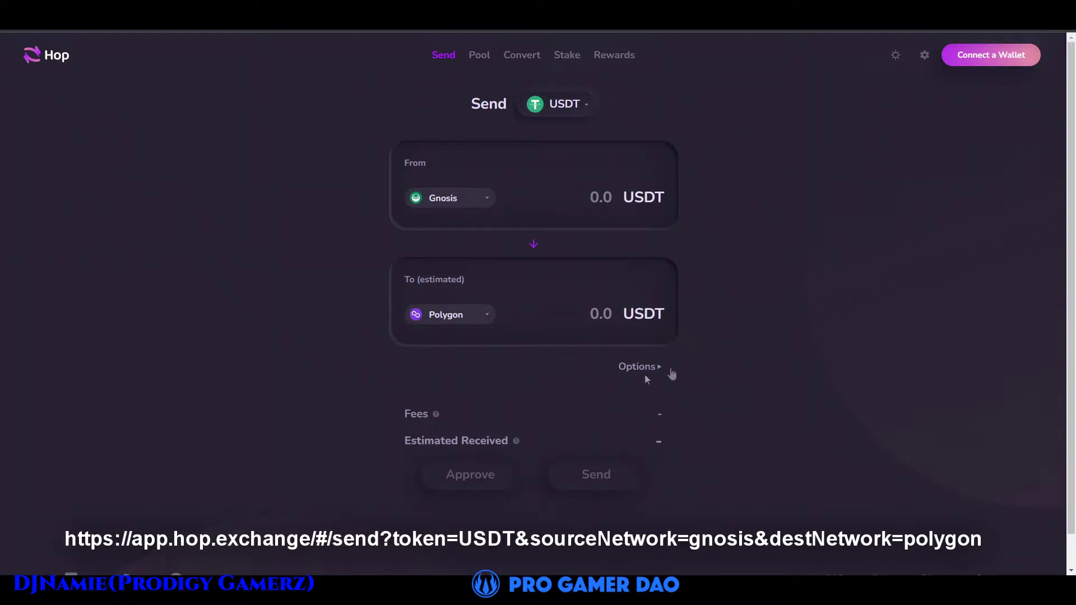
# Connect MetaMask to Hop Exchange, showing the 17.766416 USDT balance on Gnosis.
pyautogui.click(971, 66)
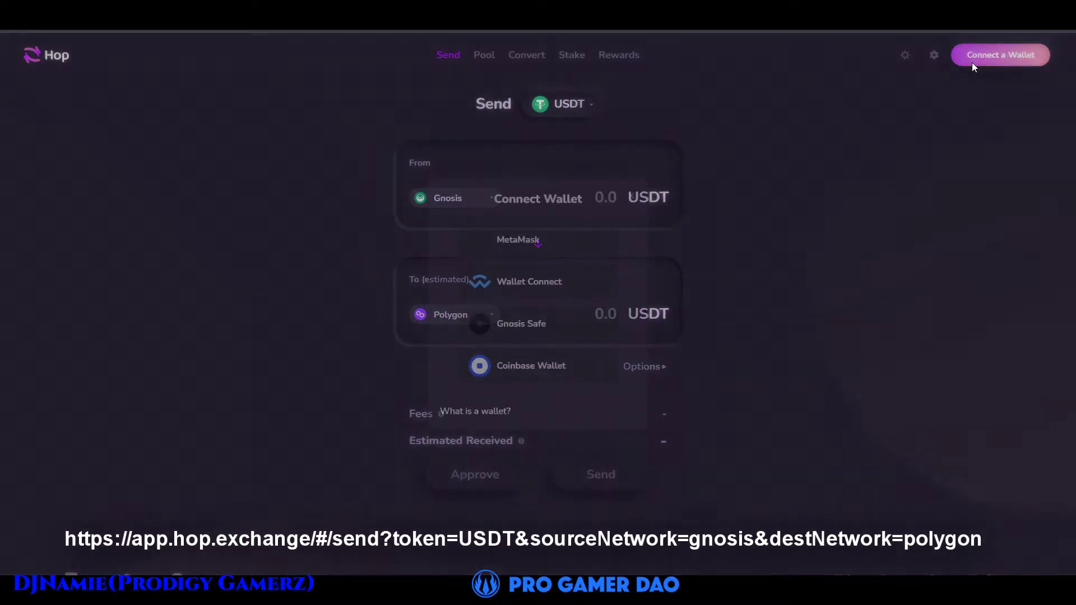
pyautogui.click(507, 238)
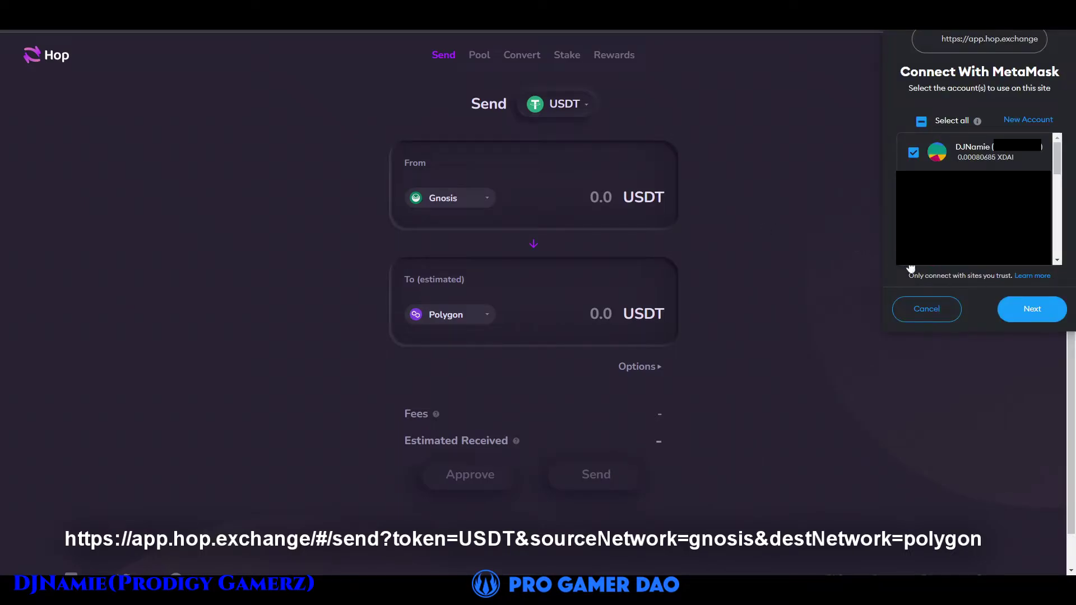
pyautogui.click(1025, 311)
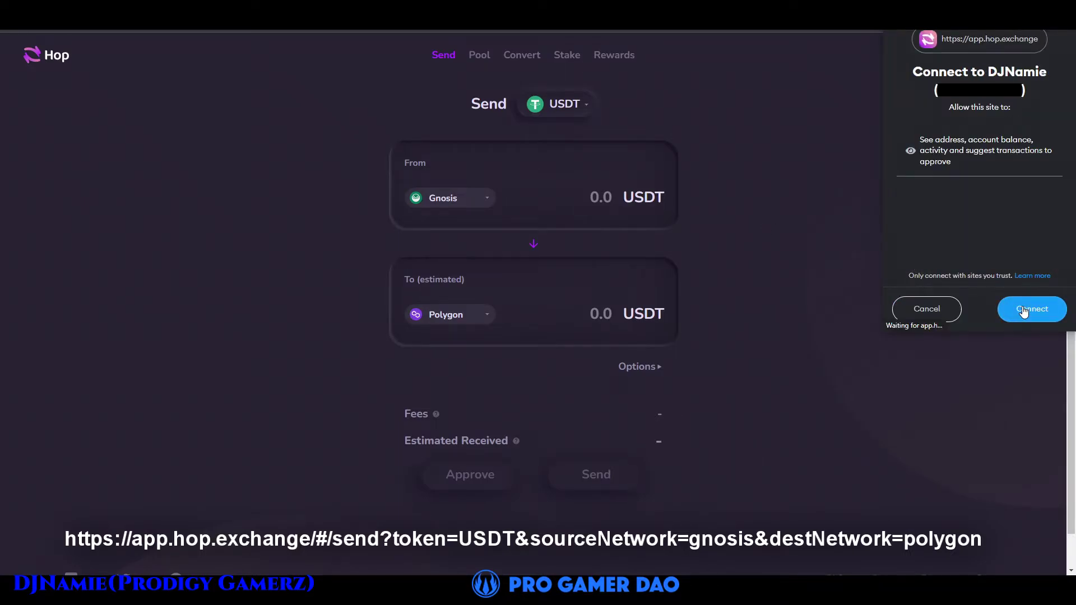
pyautogui.click(1023, 312)
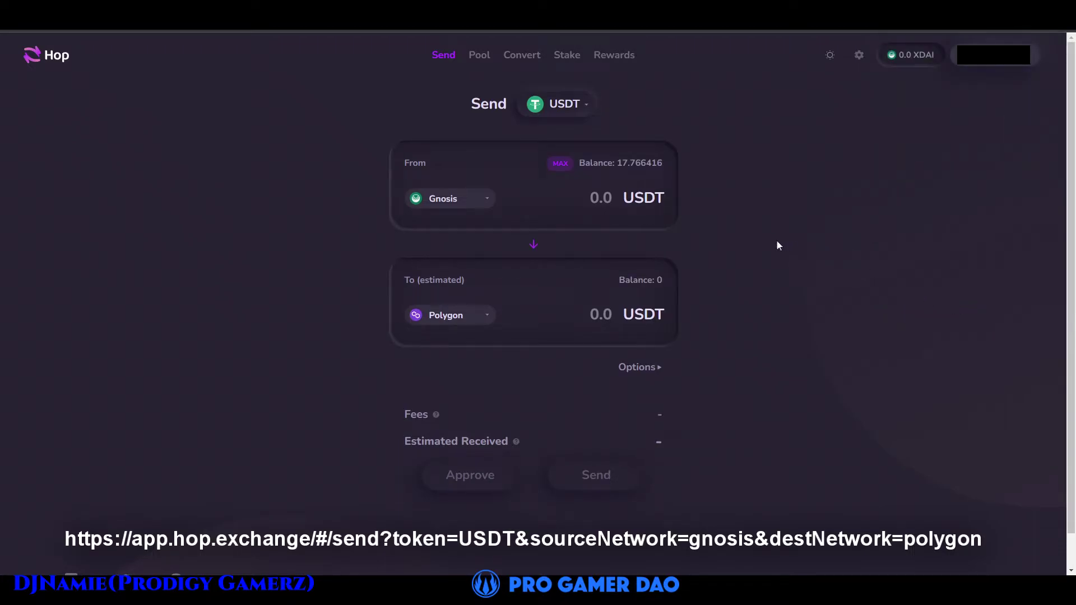
# Enter the full 17.766416 USDT balance and approve Hop to spend USDT on Gnosis.
pyautogui.click(561, 199)
pyautogui.click(561, 168)
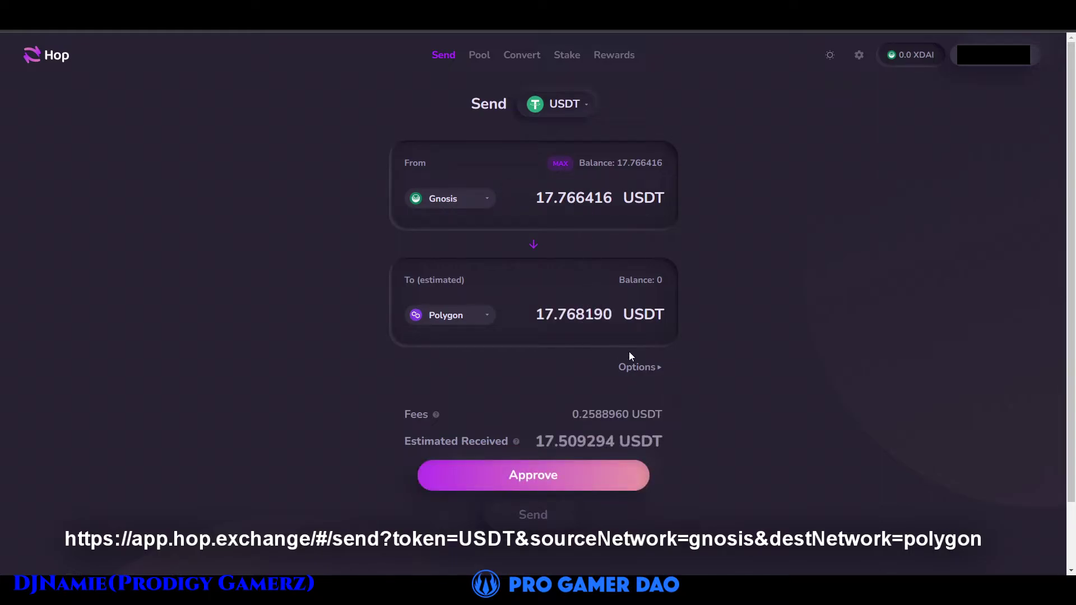
pyautogui.click(553, 478)
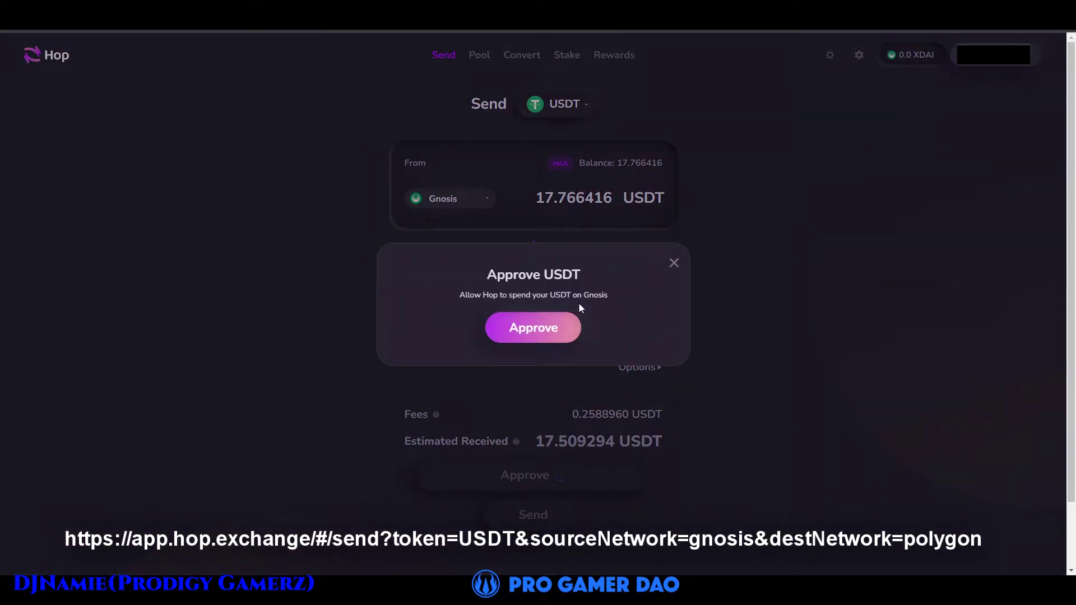
pyautogui.click(545, 327)
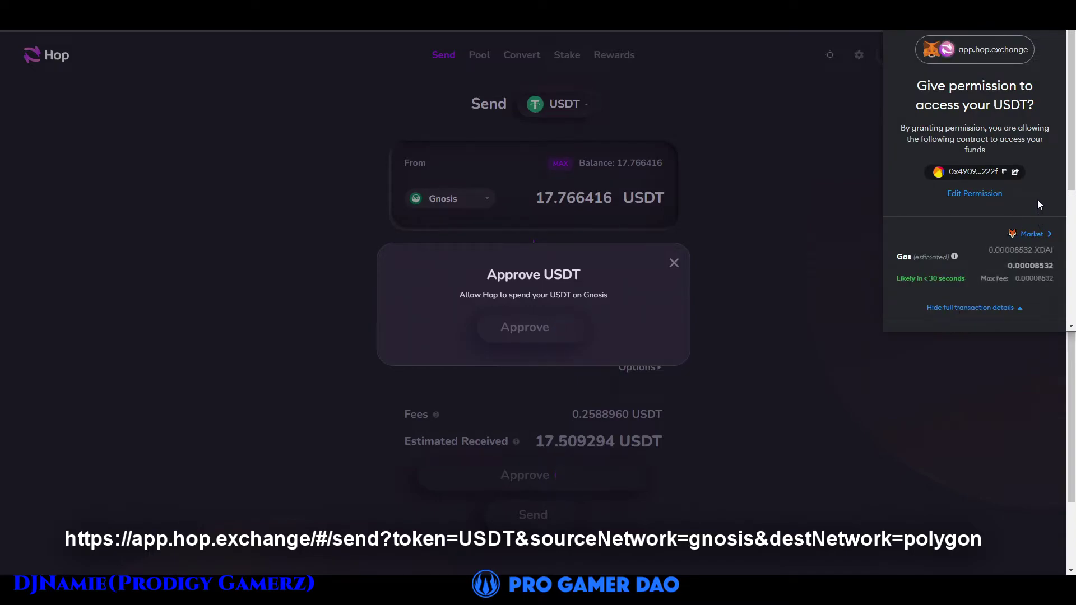
pyautogui.scroll(-1, 1037, 200)
pyautogui.scroll(-4, 1038, 200)
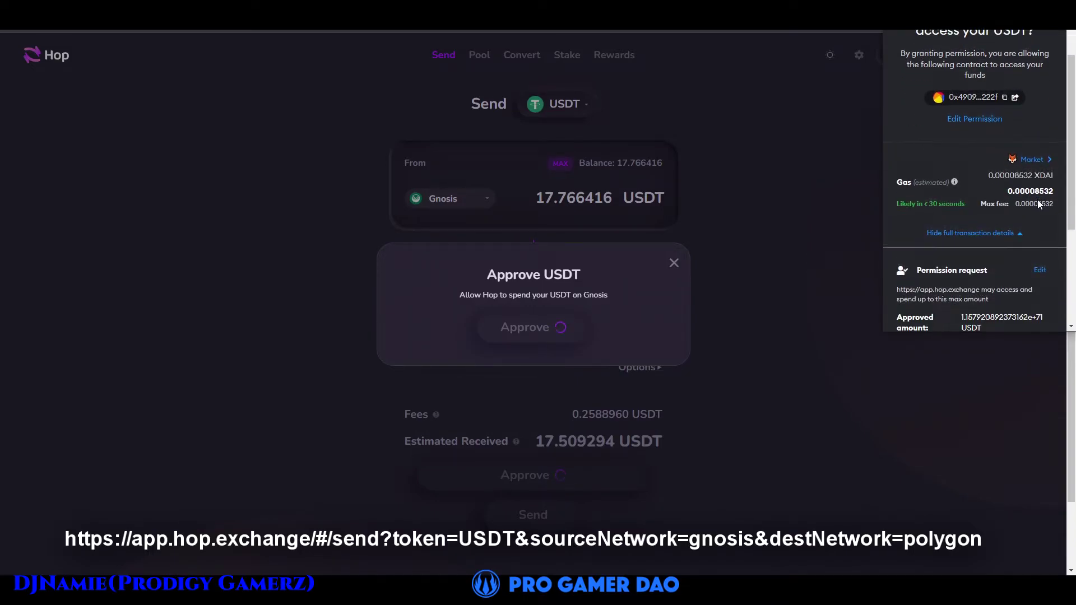
pyautogui.scroll(-3, 1038, 201)
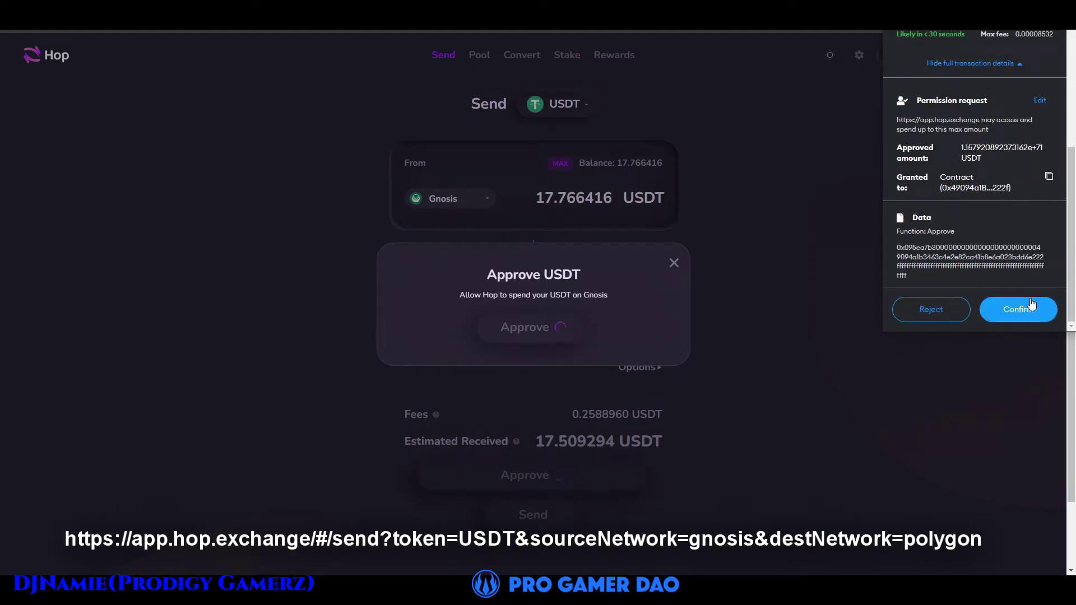
pyautogui.click(1030, 309)
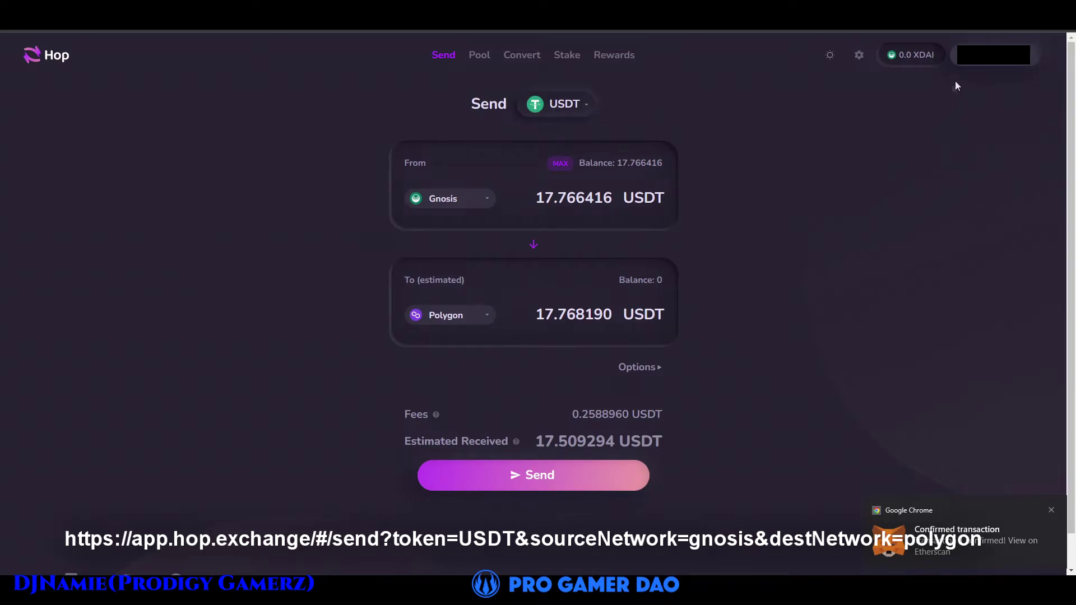
# Send 17.76642 USDT from Gnosis to Polygon and confirm the transaction in MetaMask.
pyautogui.click(558, 474)
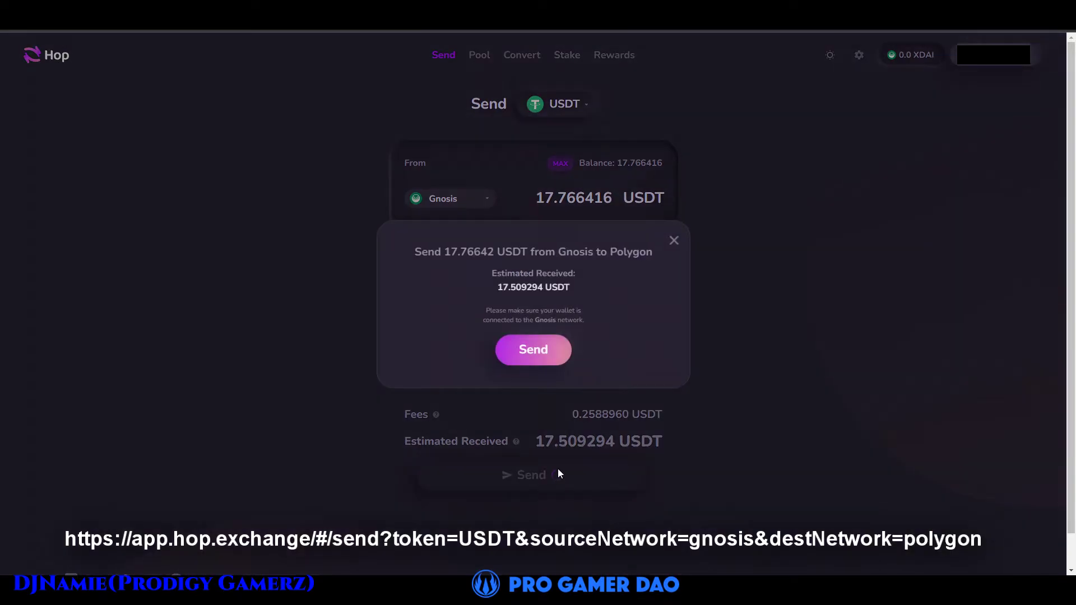
pyautogui.click(544, 360)
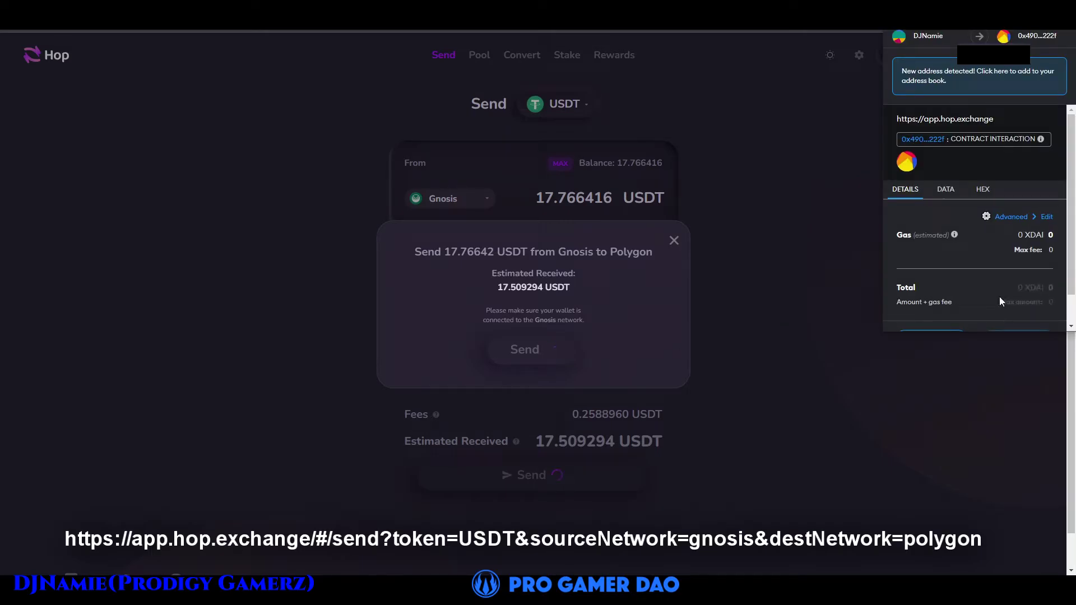
pyautogui.scroll(-2, 1010, 300)
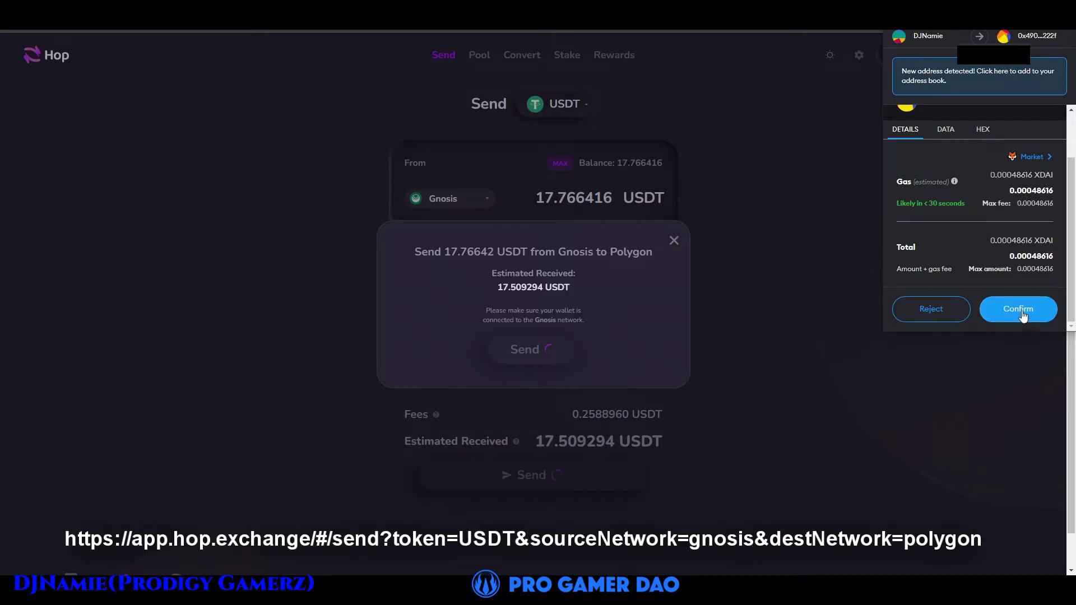
pyautogui.click(1021, 312)
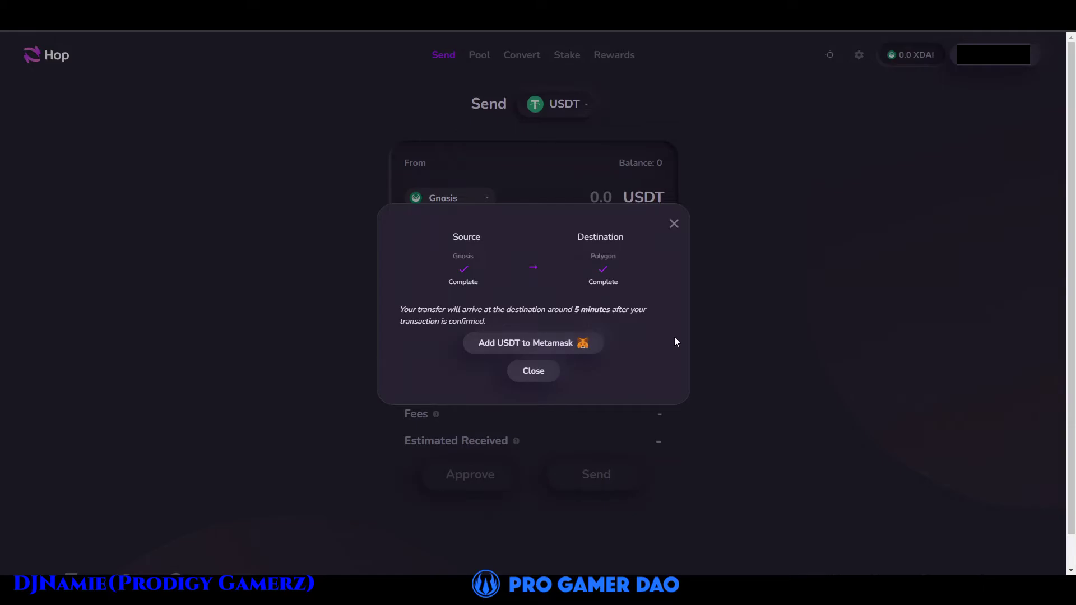
# Close the transfer status and verify 17.510006 USDT arrived on Polygon in MetaMask and Hop.
pyautogui.click(533, 371)
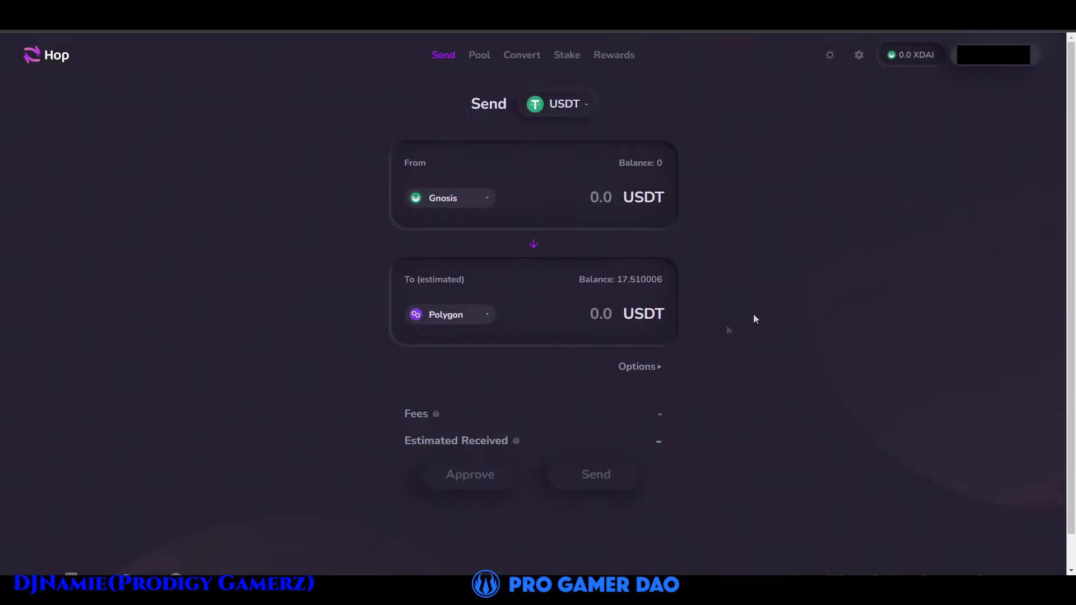
pyautogui.click(932, 33)
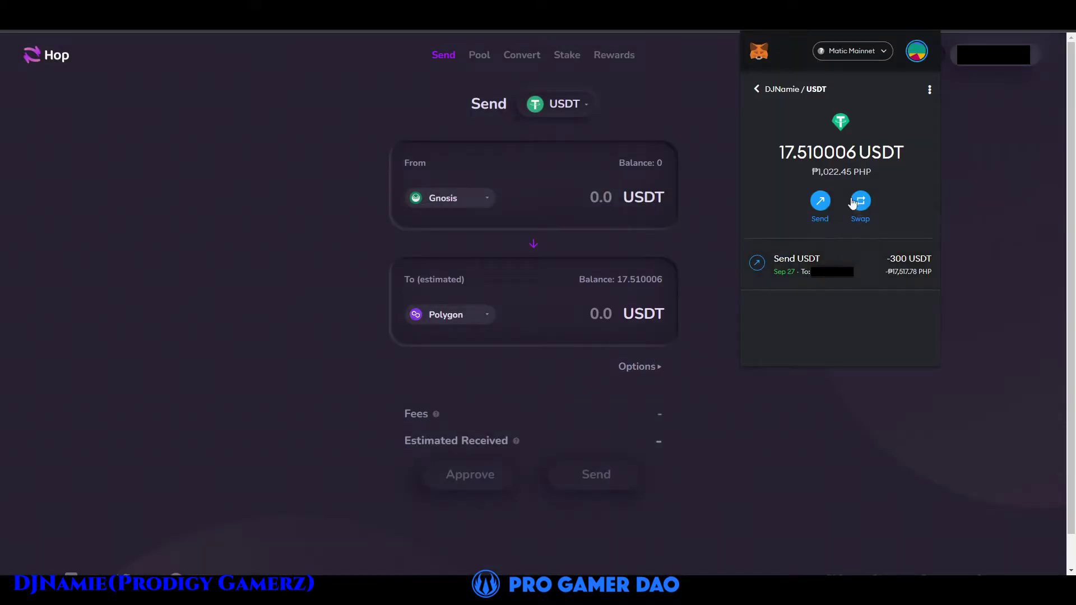
pyautogui.moveTo(785, 163); pyautogui.dragTo(871, 152)
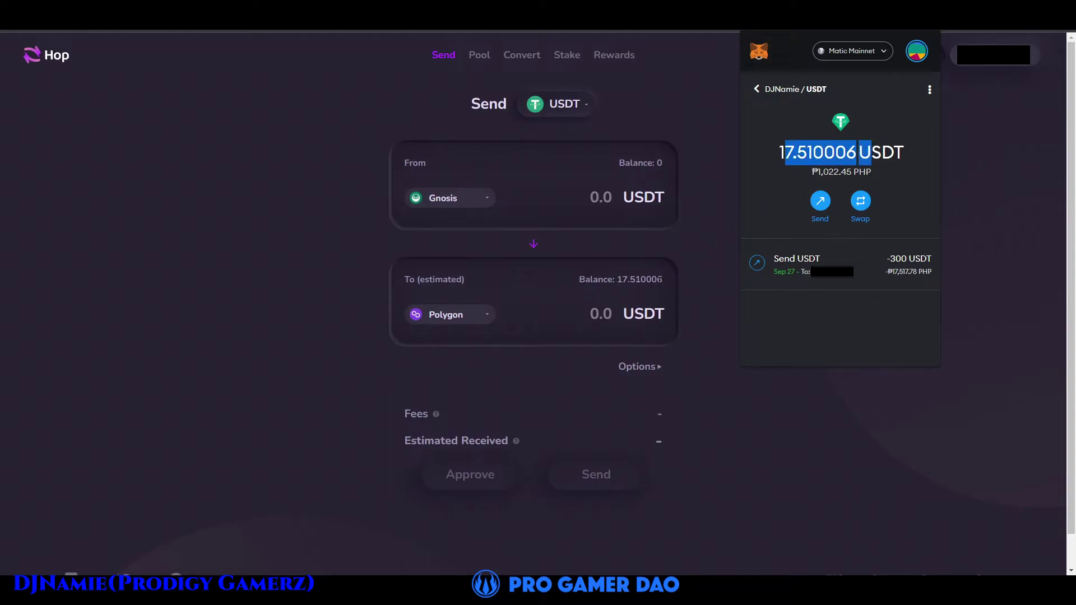
pyautogui.moveTo(585, 279); pyautogui.dragTo(667, 279)
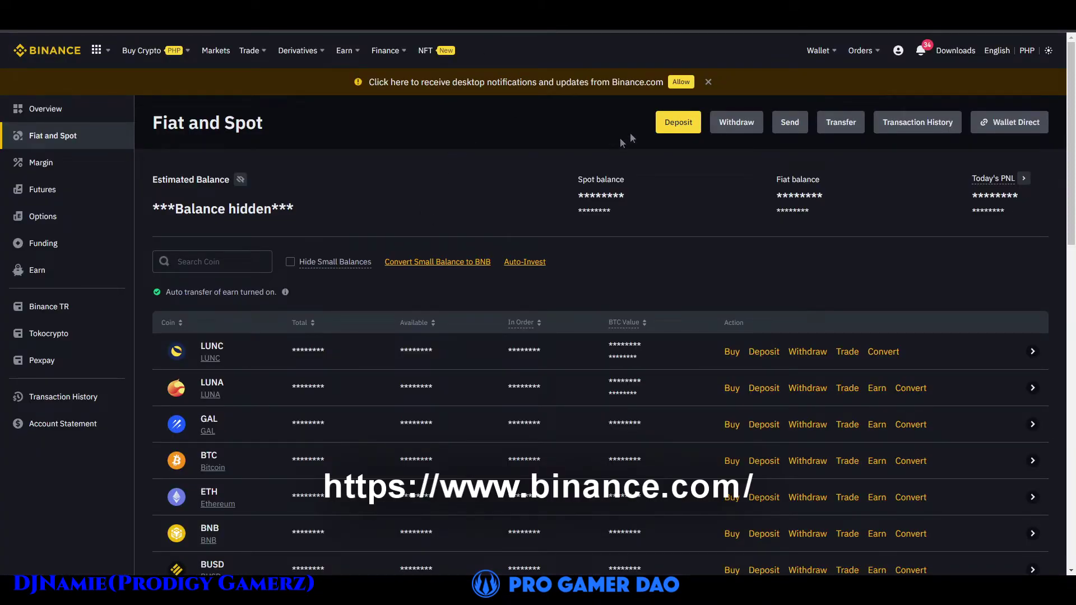
# Copy Binance's USDT deposit address for the MATIC Polygon network, then open MetaMask's USDT asset.
pyautogui.click(677, 131)
pyautogui.click(678, 127)
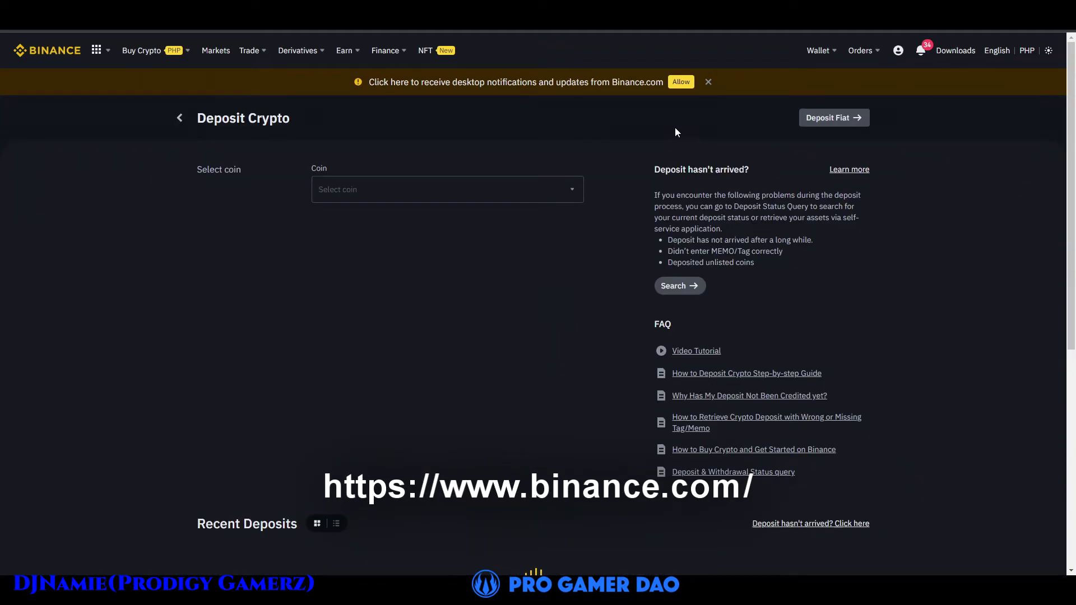
pyautogui.click(433, 187)
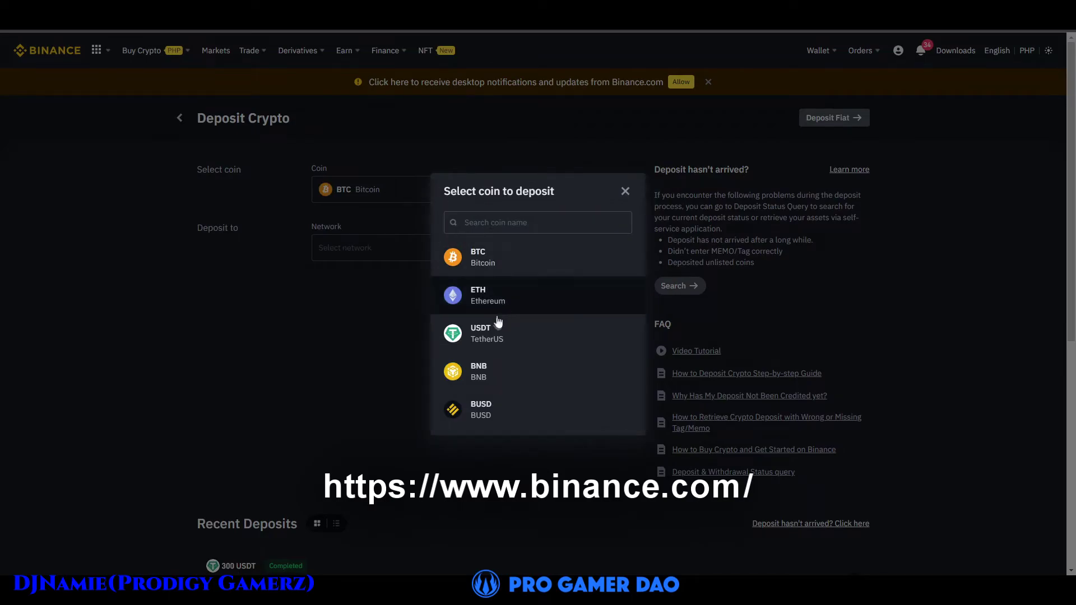
pyautogui.click(493, 332)
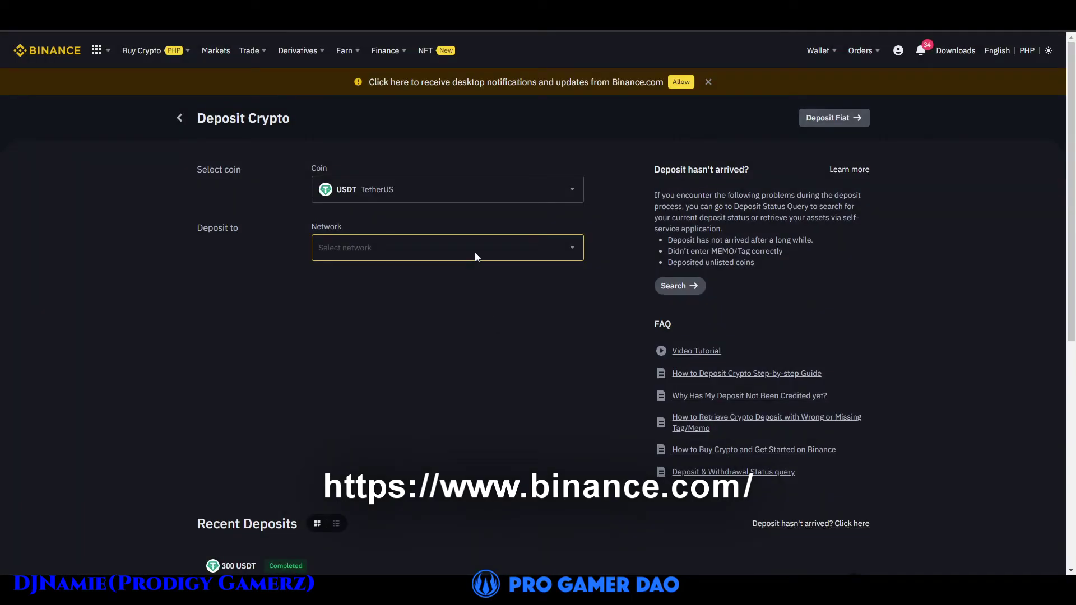
pyautogui.click(475, 252)
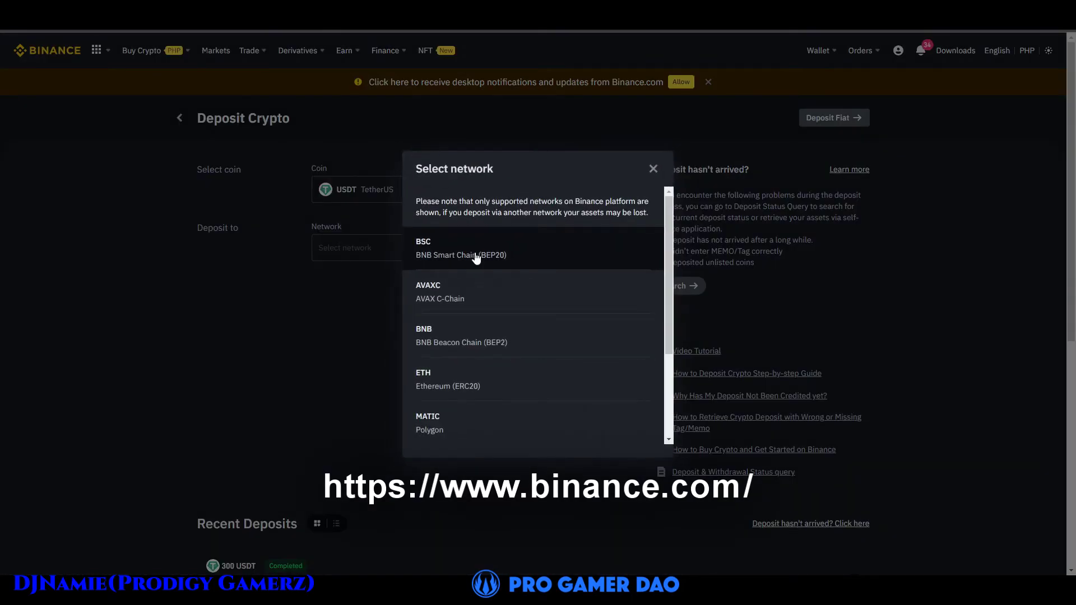
pyautogui.click(460, 423)
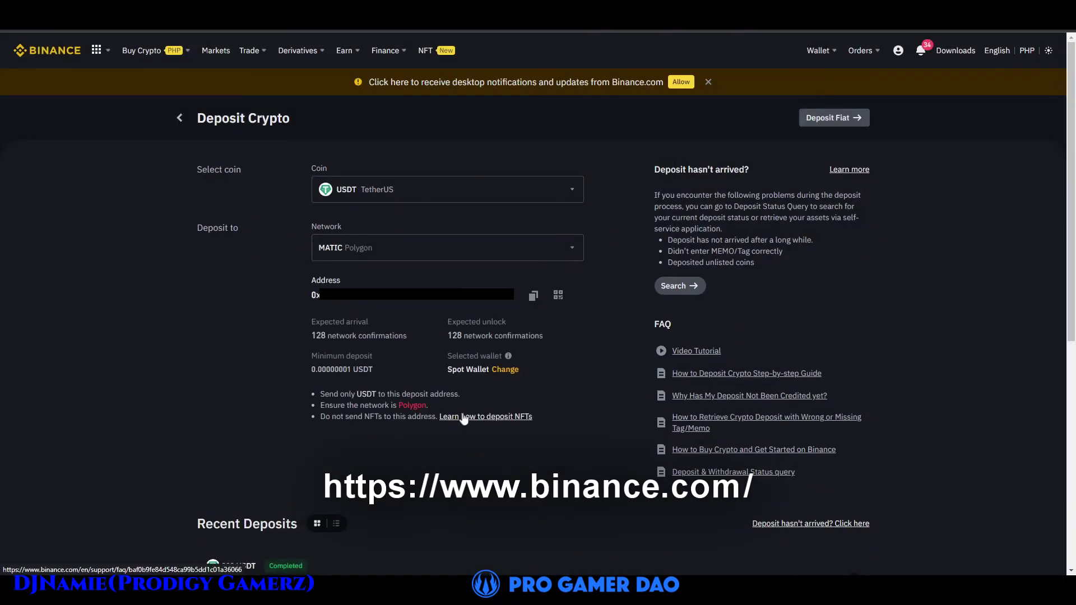
pyautogui.click(533, 298)
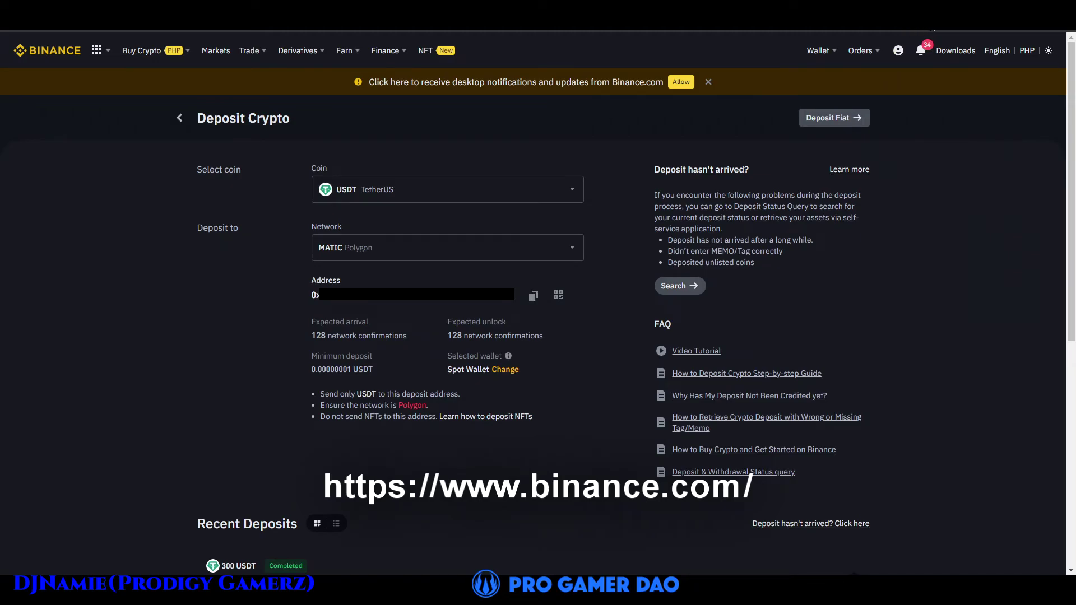
pyautogui.click(933, 28)
pyautogui.click(863, 337)
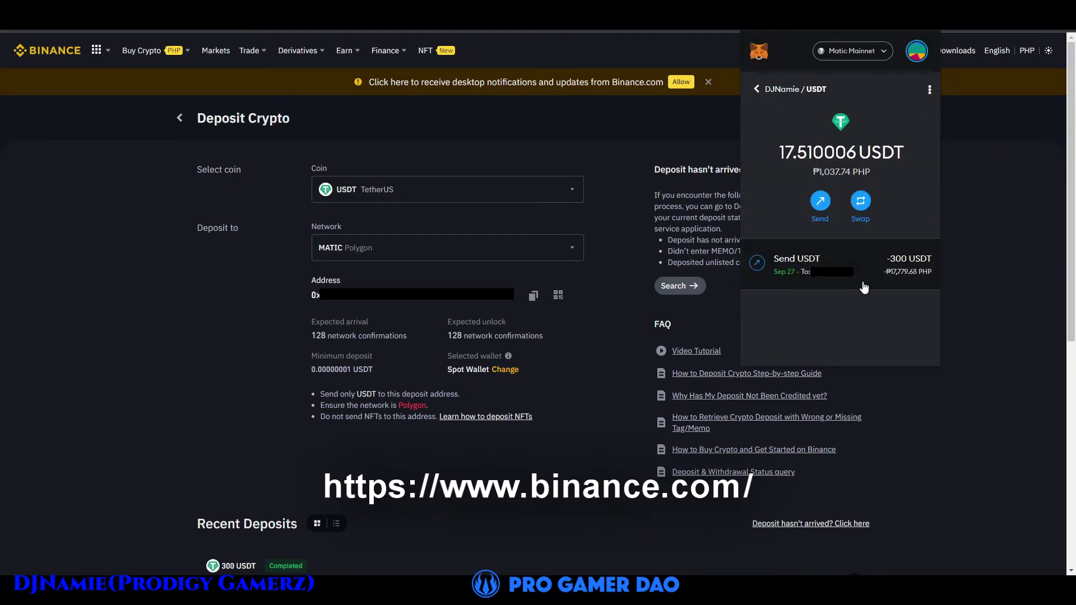
# Send all 17.510006 USDT to the Binance deposit address, then check Binance's Transaction History.
pyautogui.click(823, 205)
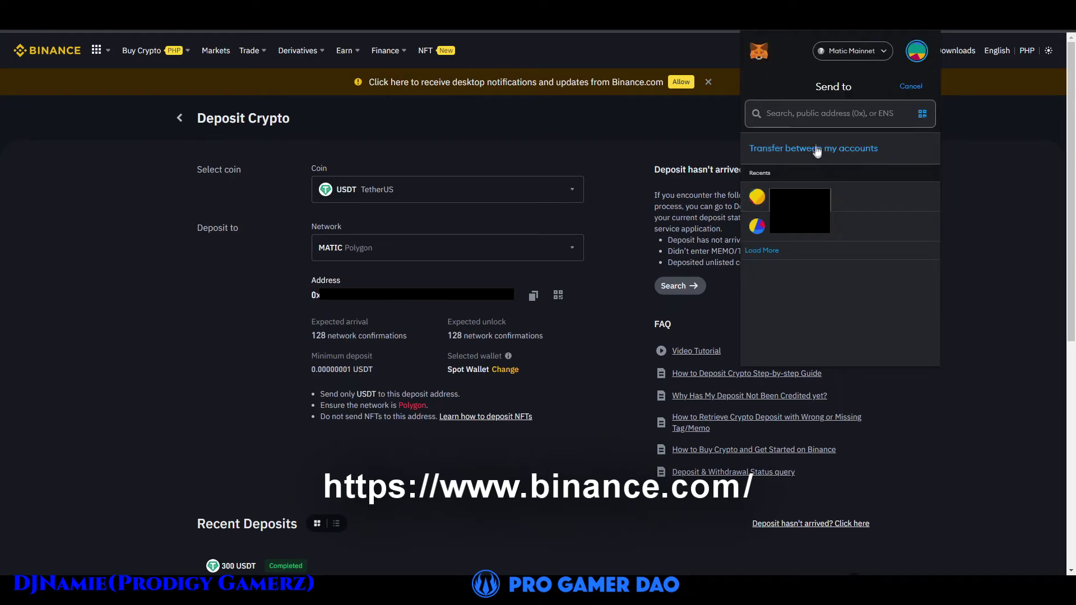
pyautogui.hotkey('ctrl', 'v')
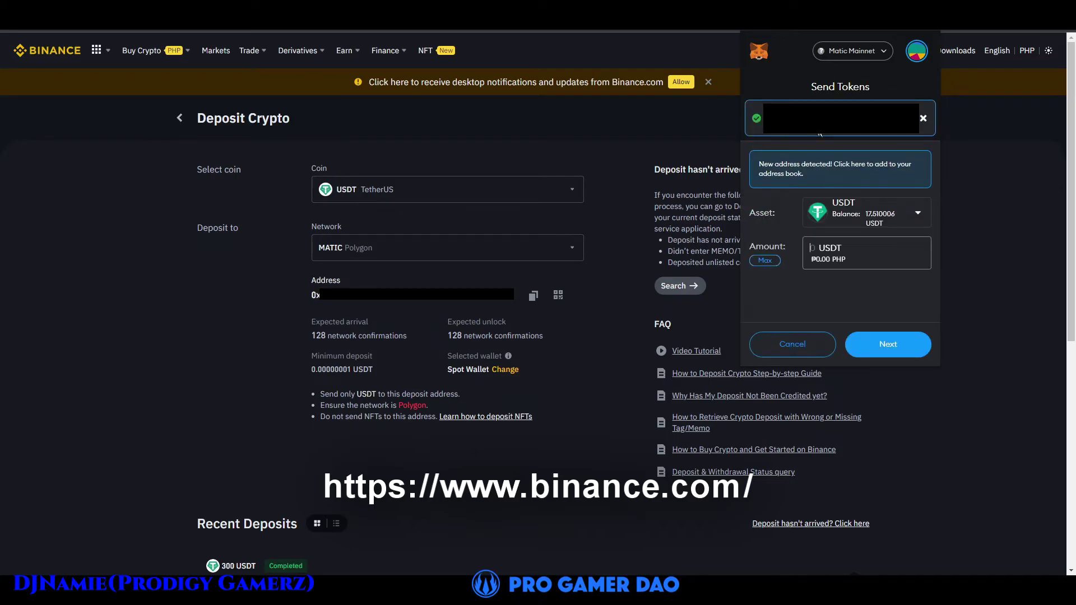
pyautogui.click(765, 262)
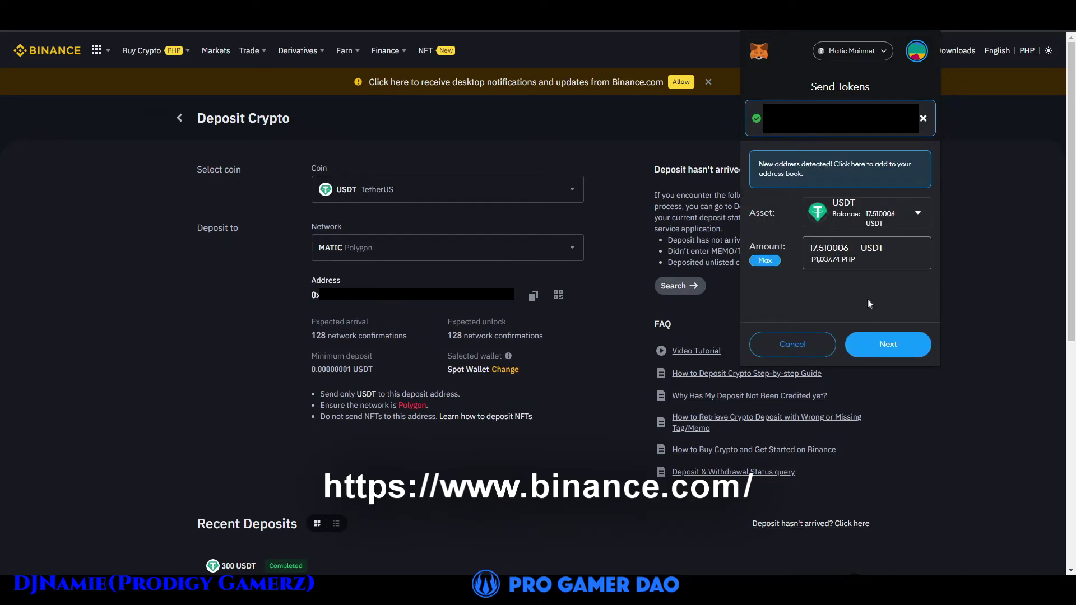
pyautogui.click(888, 346)
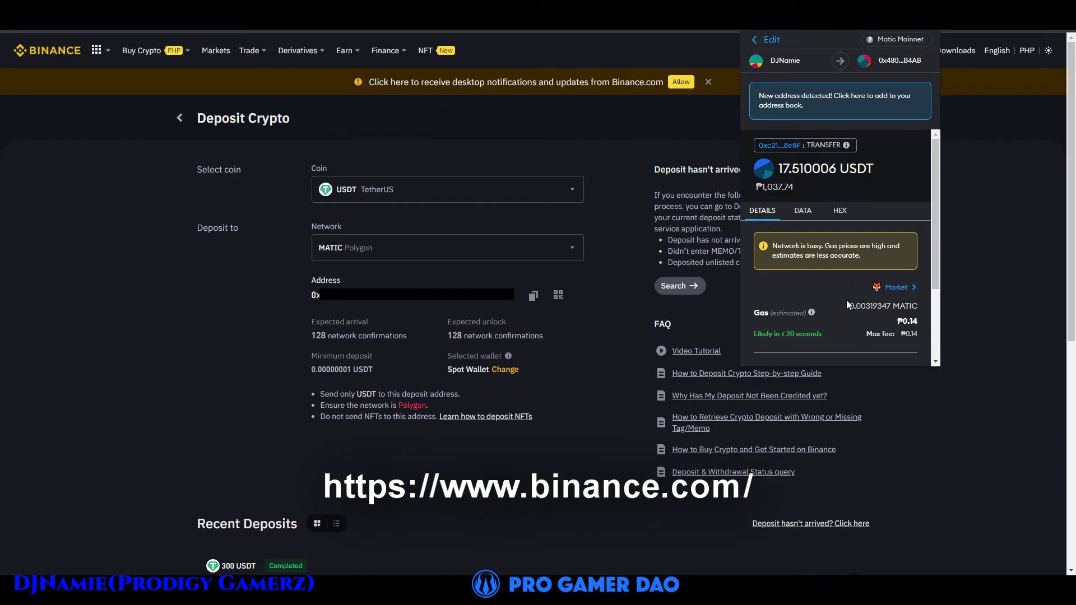
pyautogui.scroll(-3, 846, 300)
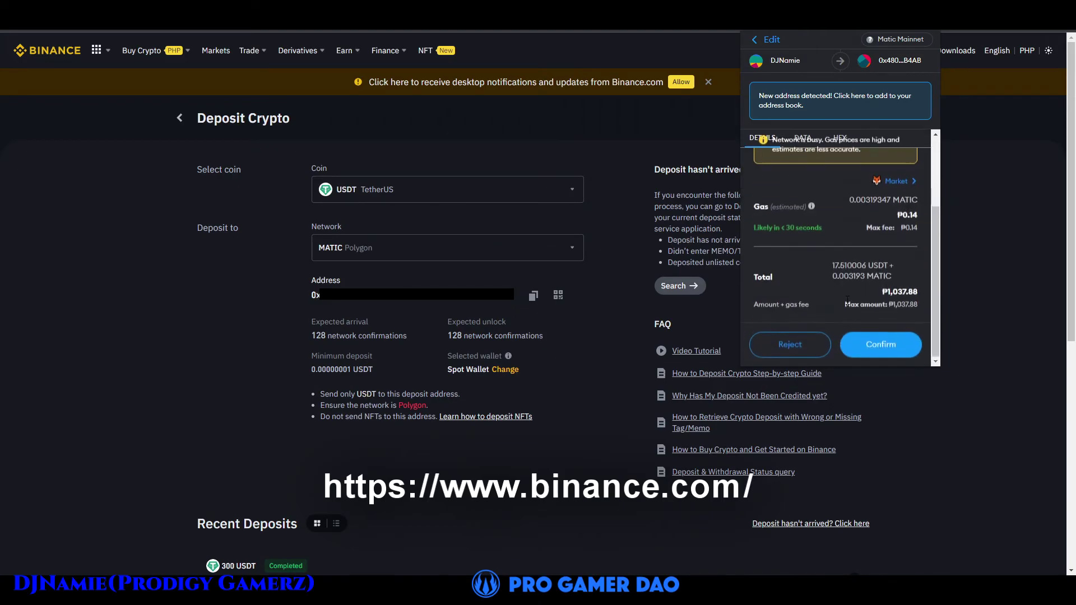
pyautogui.click(884, 343)
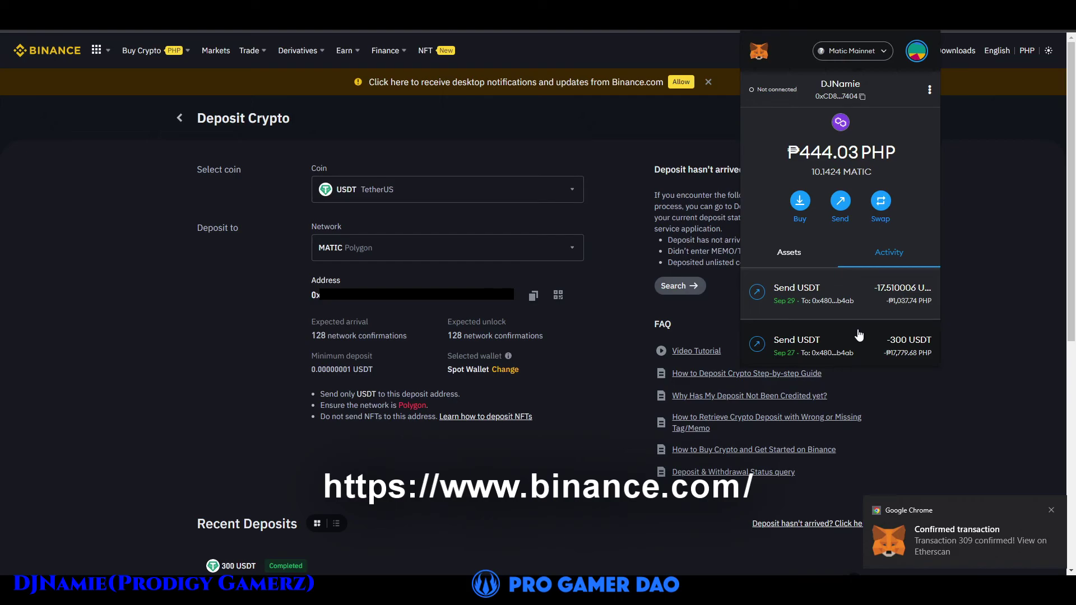
pyautogui.click(486, 325)
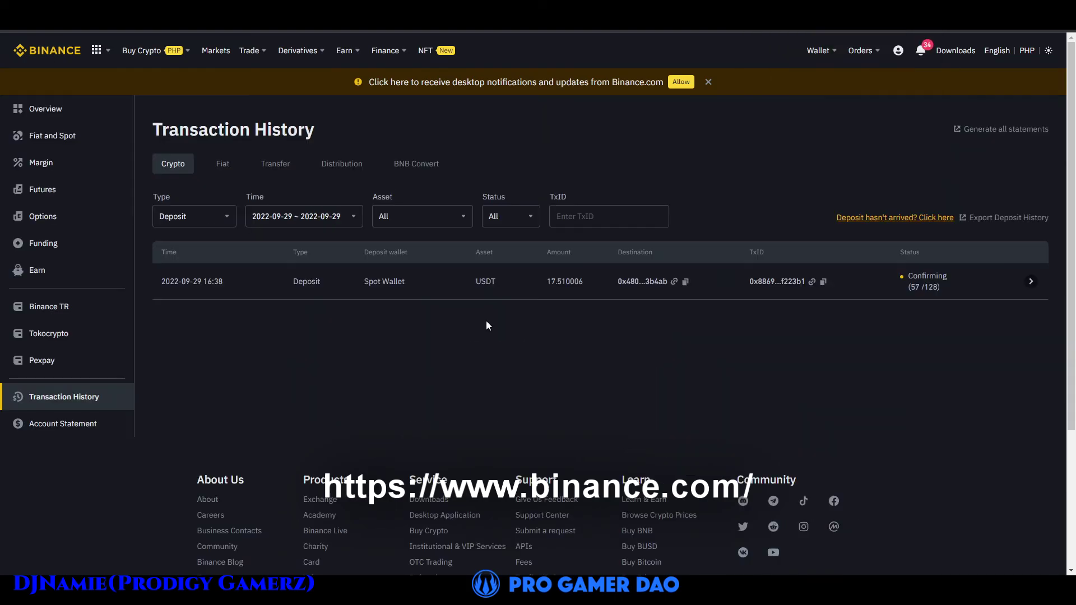